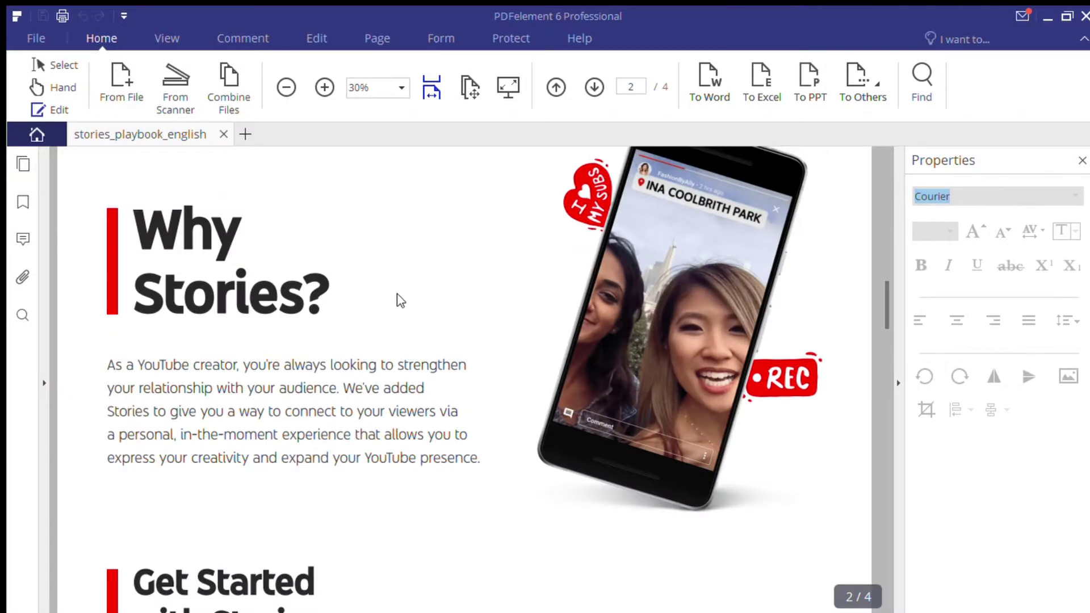
Review page 2, then open the 'Why Stories?' heading block for text editing.
scroll(400, 302, down, 5)
scroll(346, 356, up, 5)
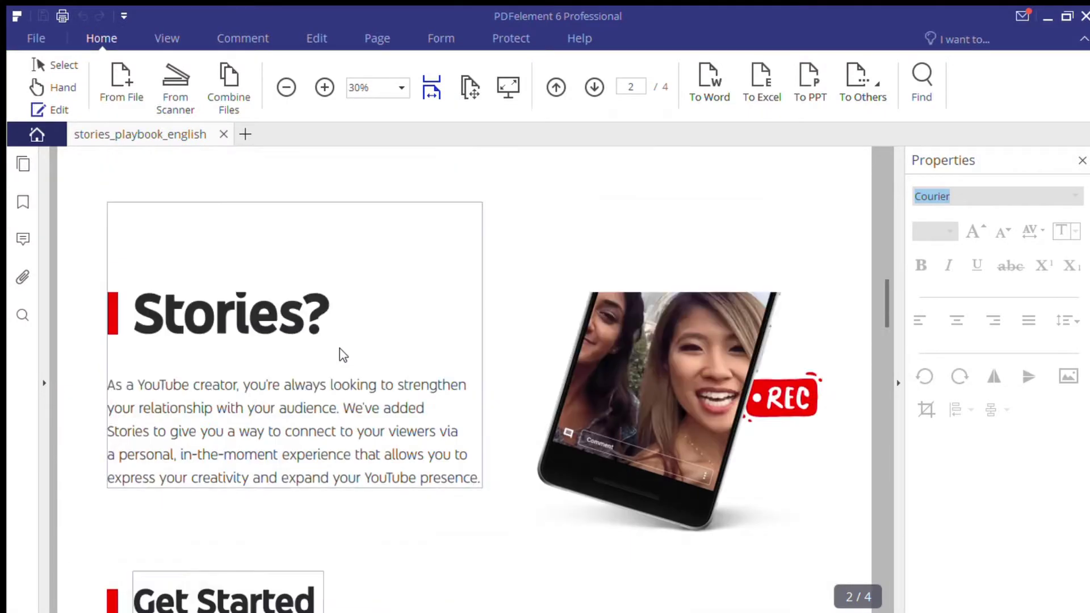
scroll(341, 356, down, 5)
scroll(341, 352, down, 3)
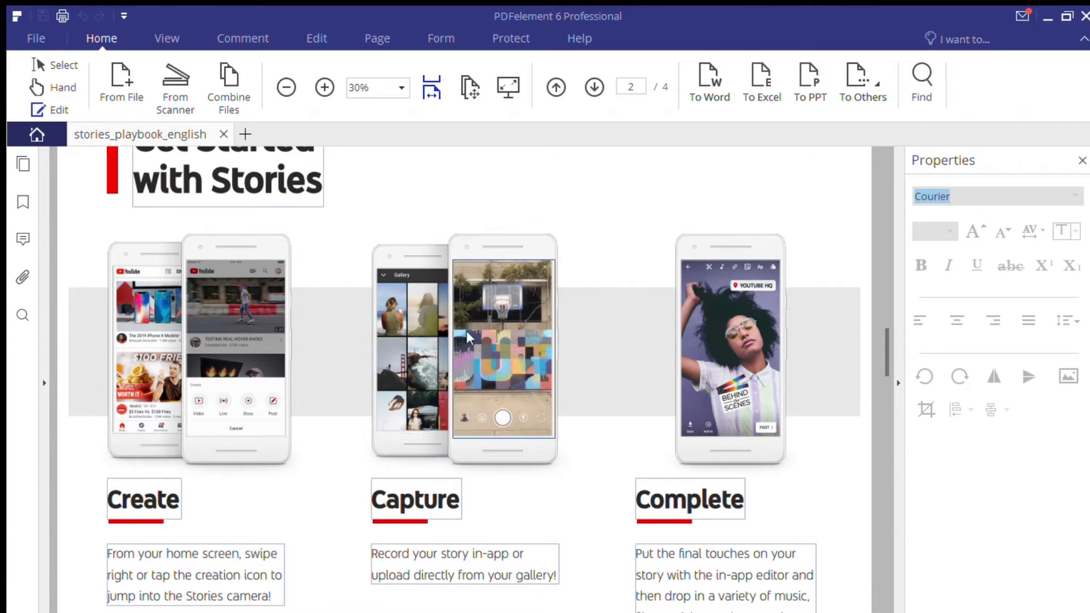
scroll(394, 316, up, 2)
scroll(343, 305, up, 2)
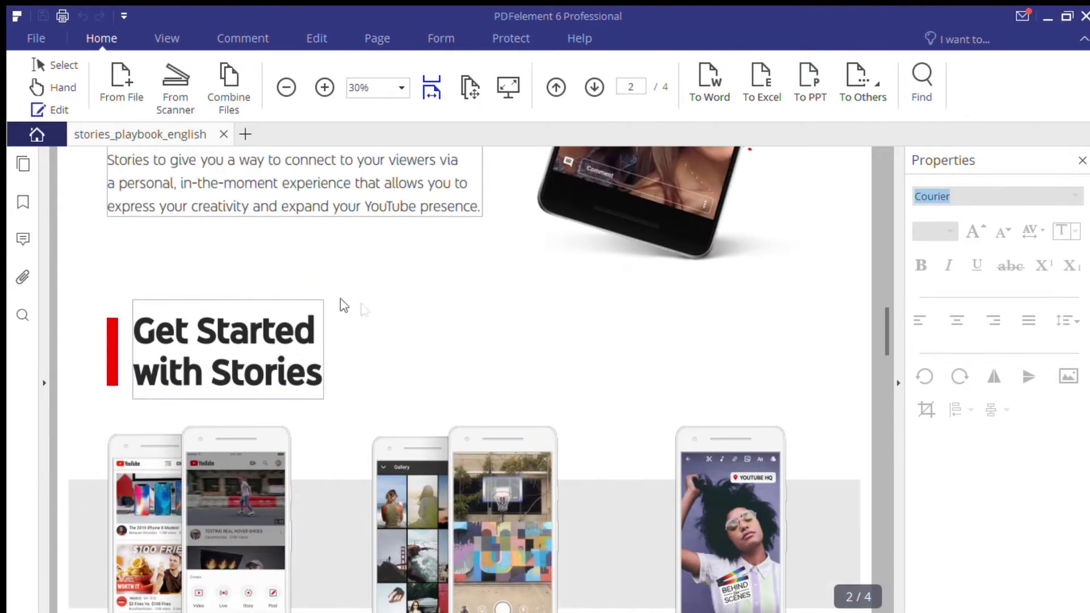
scroll(343, 305, up, 2)
scroll(286, 302, up, 3)
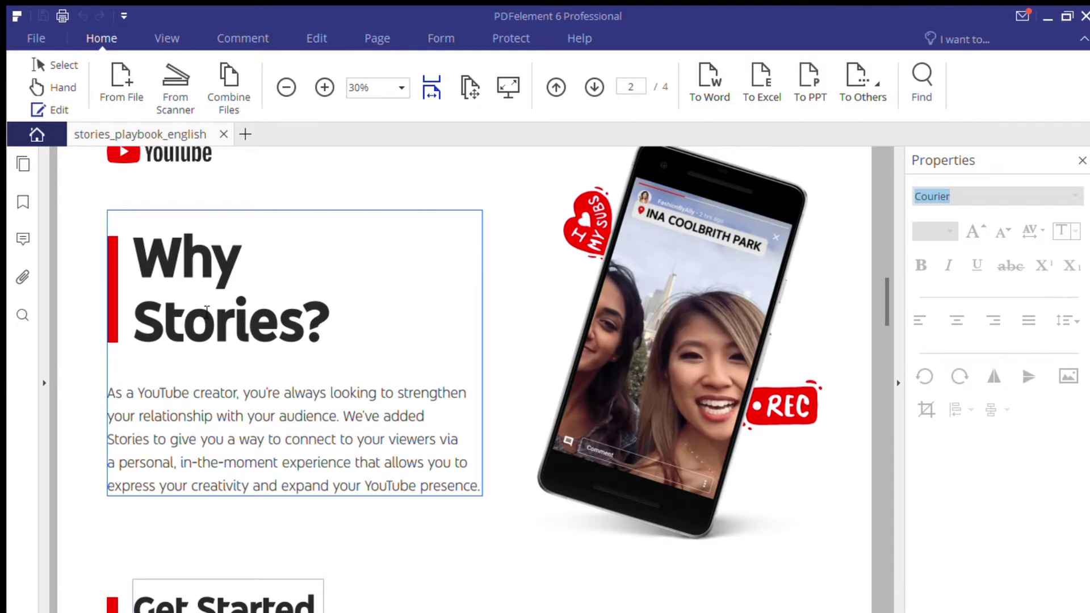
click(207, 309)
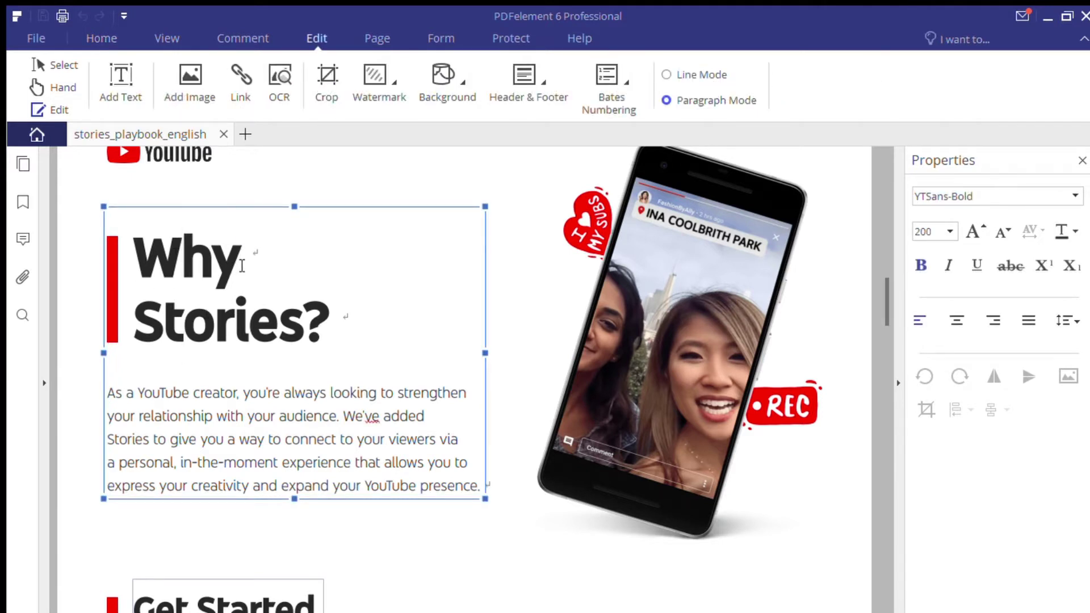
Append '??' to the heading so it reads 'Why Stories???'.
click(279, 328)
click(330, 315)
text(?)
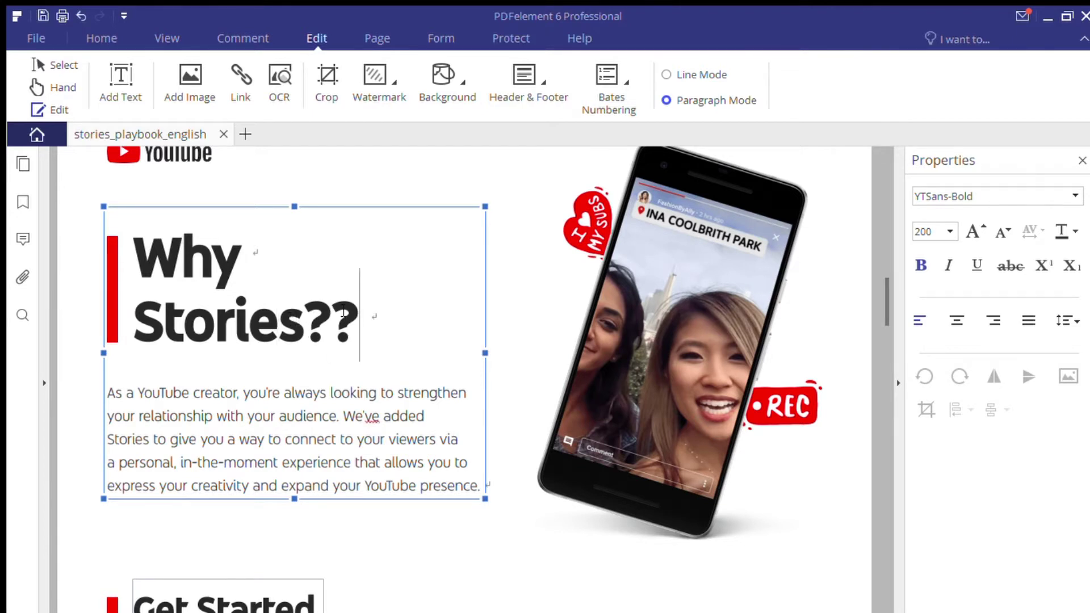
text(?)
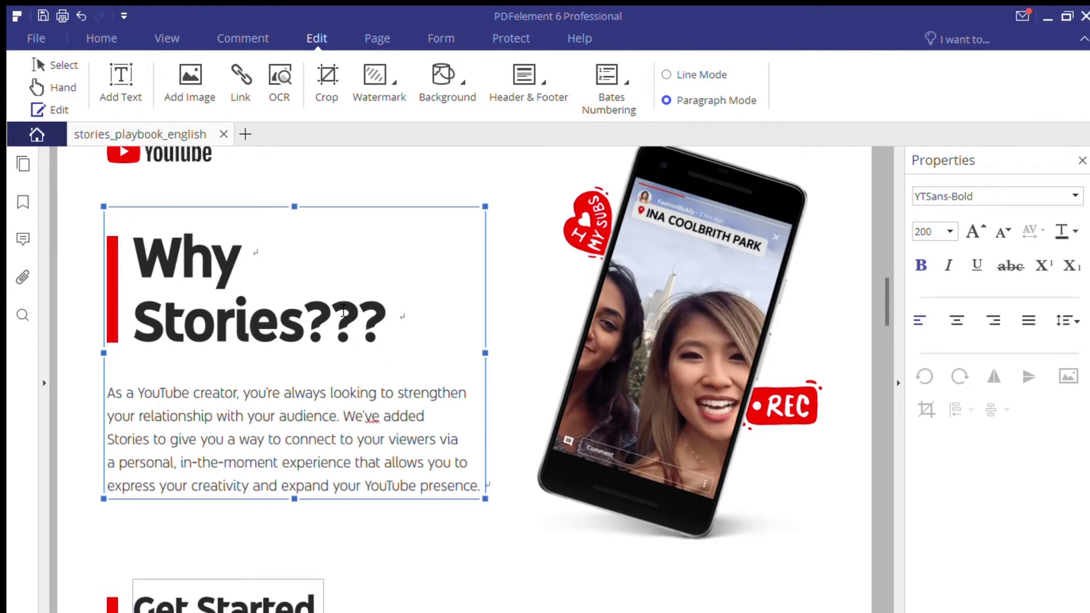
Replace the word 'creator' with 'boss' in the body paragraph.
click(236, 393)
scroll(256, 289, down, 2)
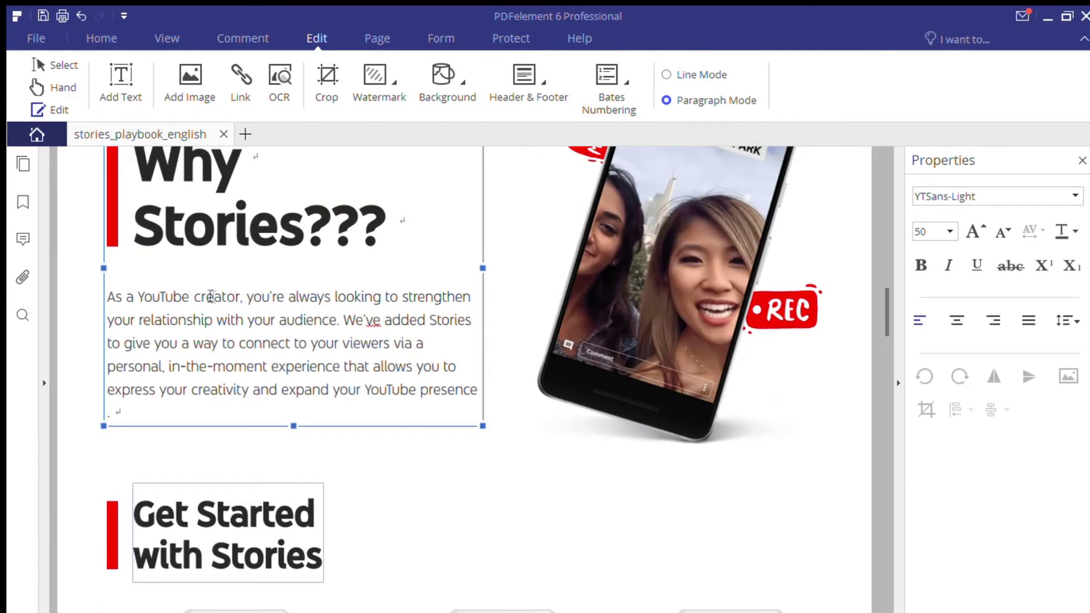
click(200, 298)
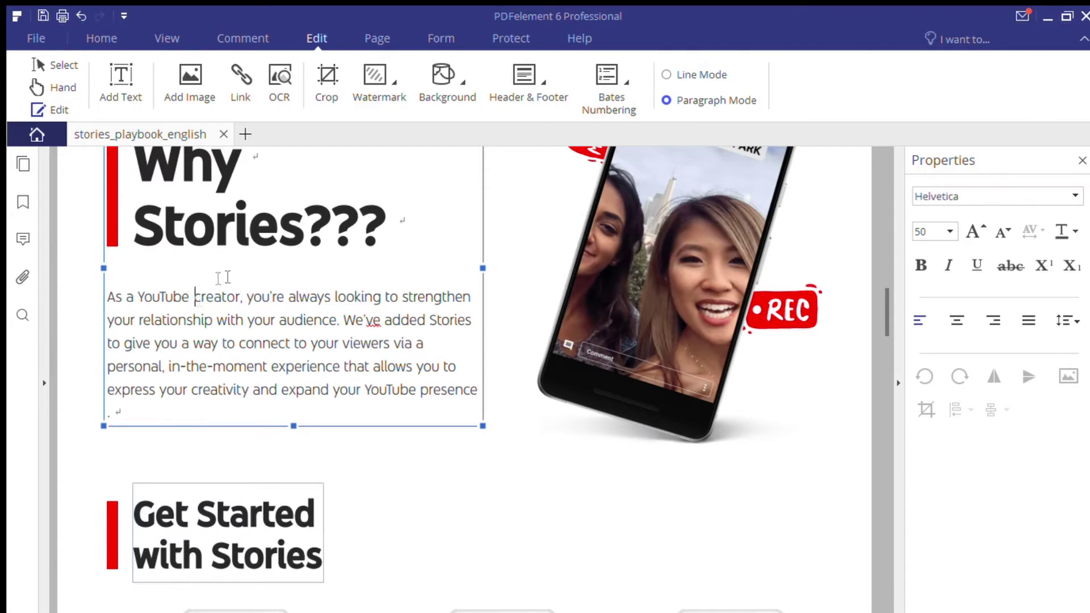
key(Delete)
key(Delete)
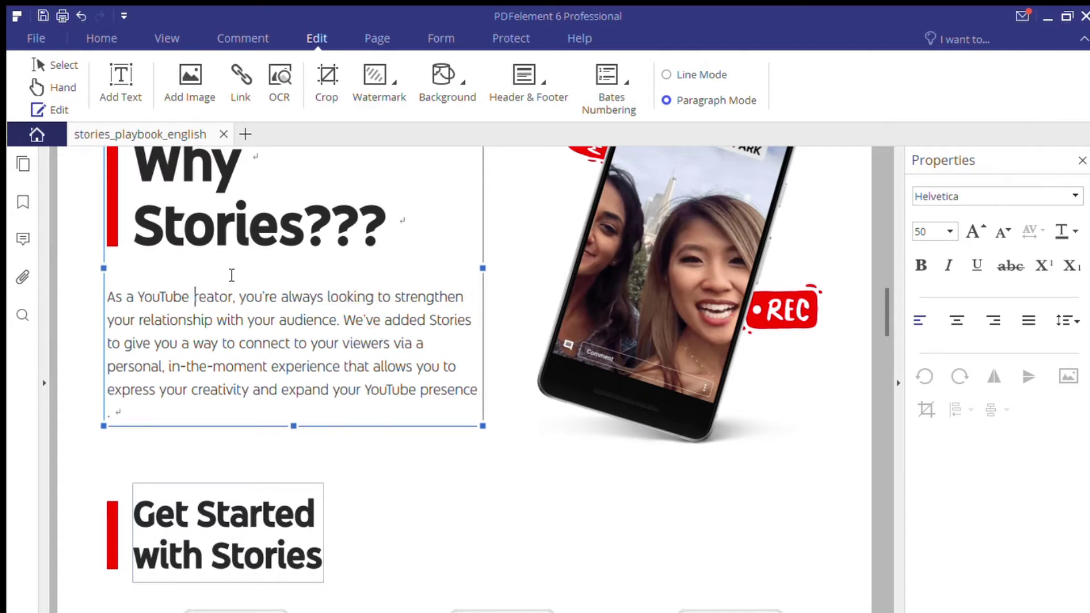
key(Delete)
key(Delete)
key(Delete)
key(Delete)
key(Delete)
key(Delete)
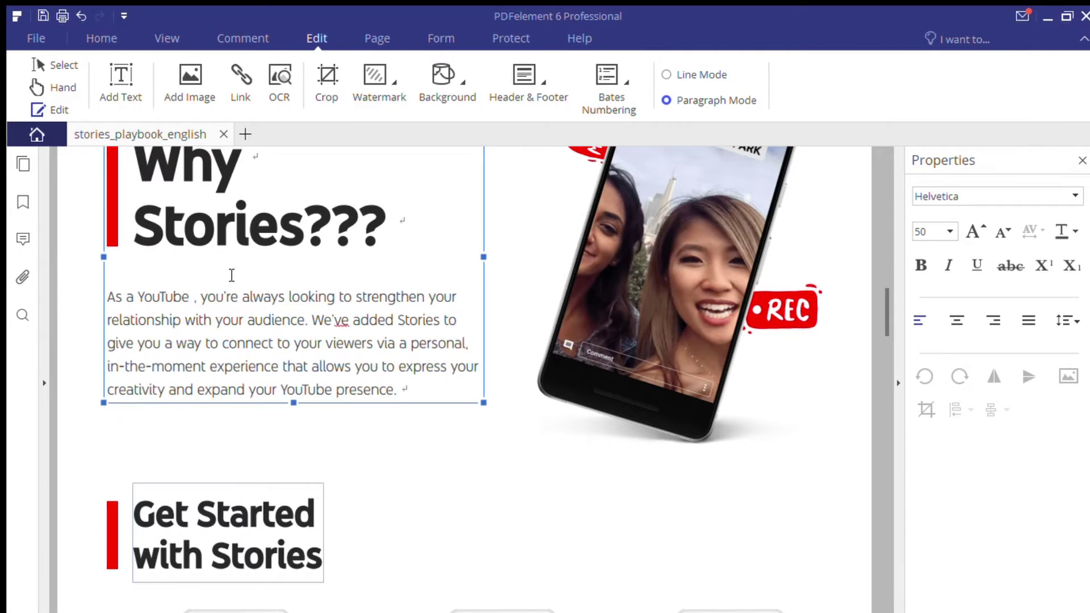
text(boss)
Check the 'Get Started with Stories' heading and body paragraph before heading to page 3.
scroll(237, 407, up, 1)
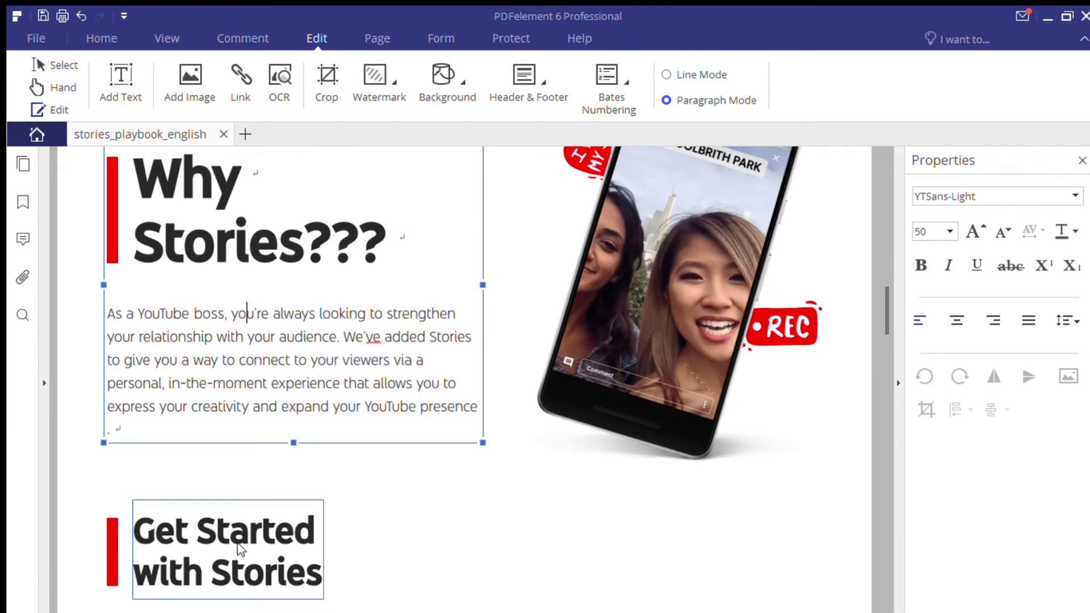
click(240, 530)
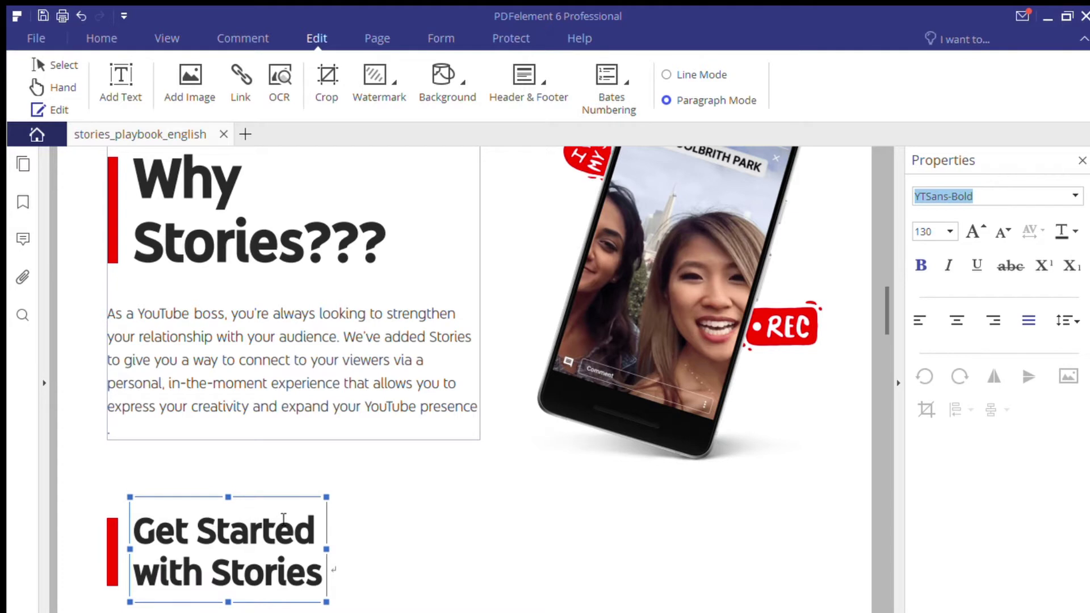
click(227, 335)
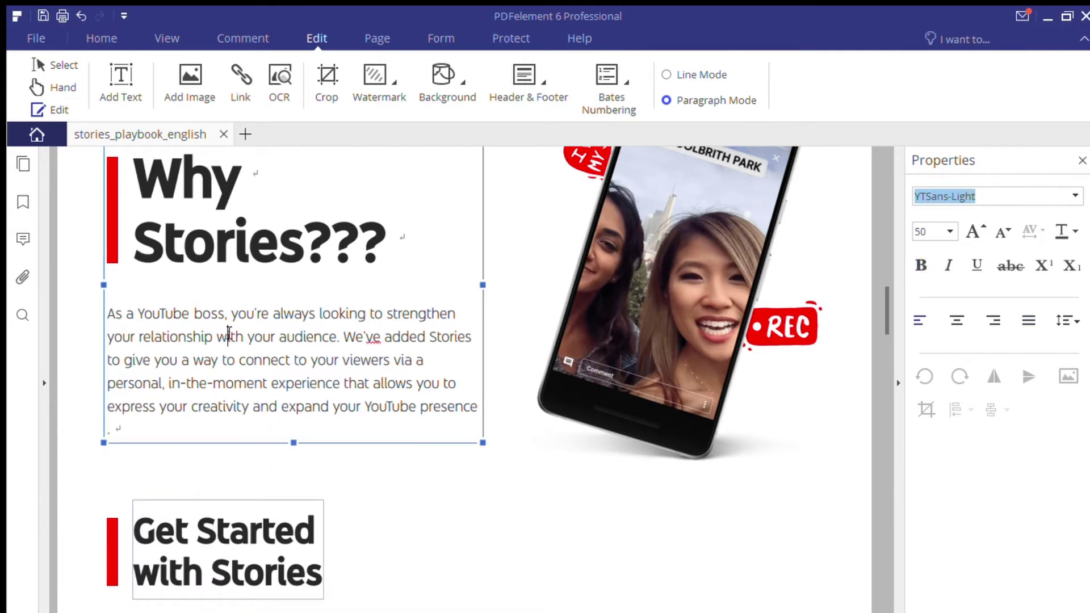
scroll(234, 359, down, 10)
scroll(312, 304, up, 3)
Reposition the three phone screenshots on the 'Activate Your Audience' page.
scroll(311, 305, down, 2)
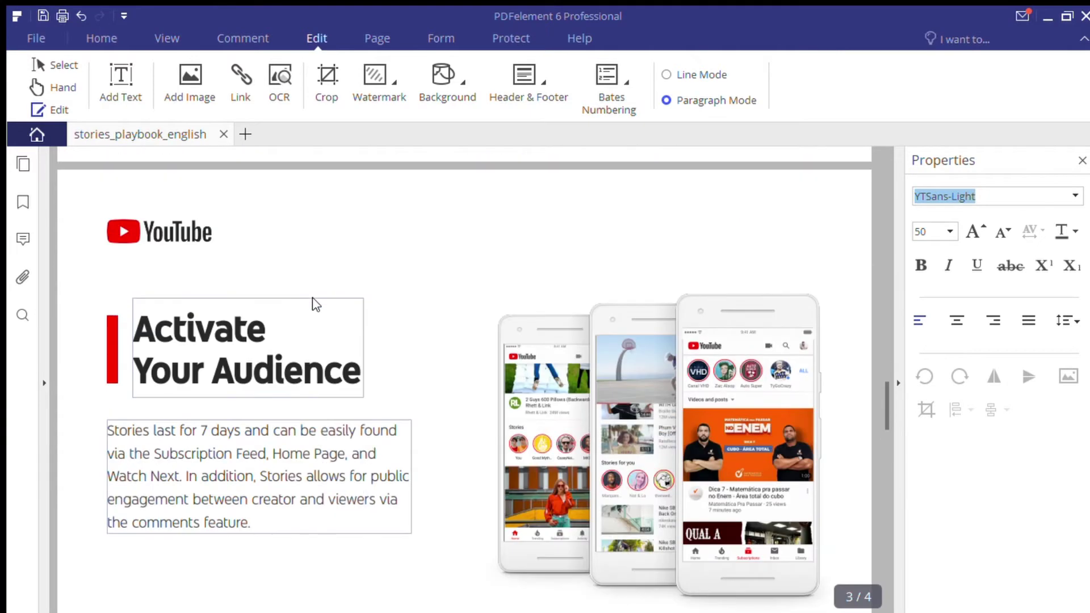
click(725, 429)
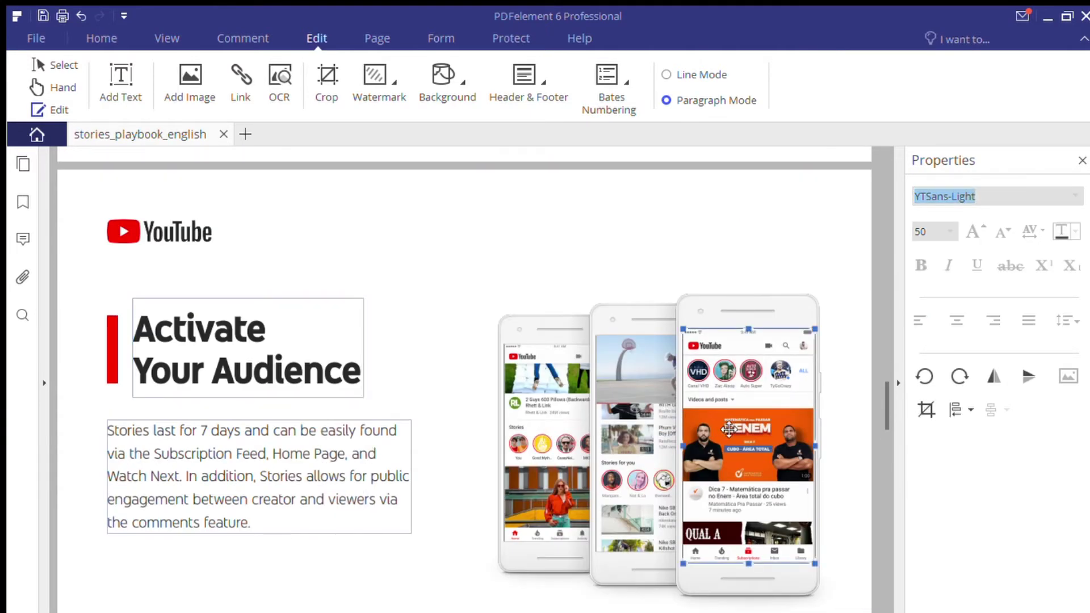
click(571, 425)
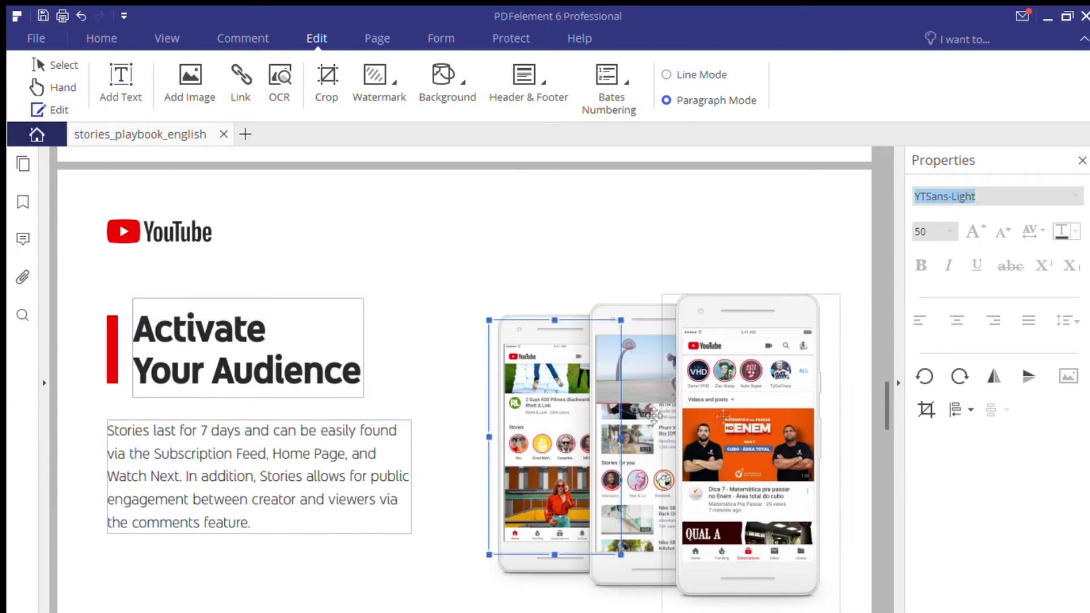
drag(522, 429, 406, 371)
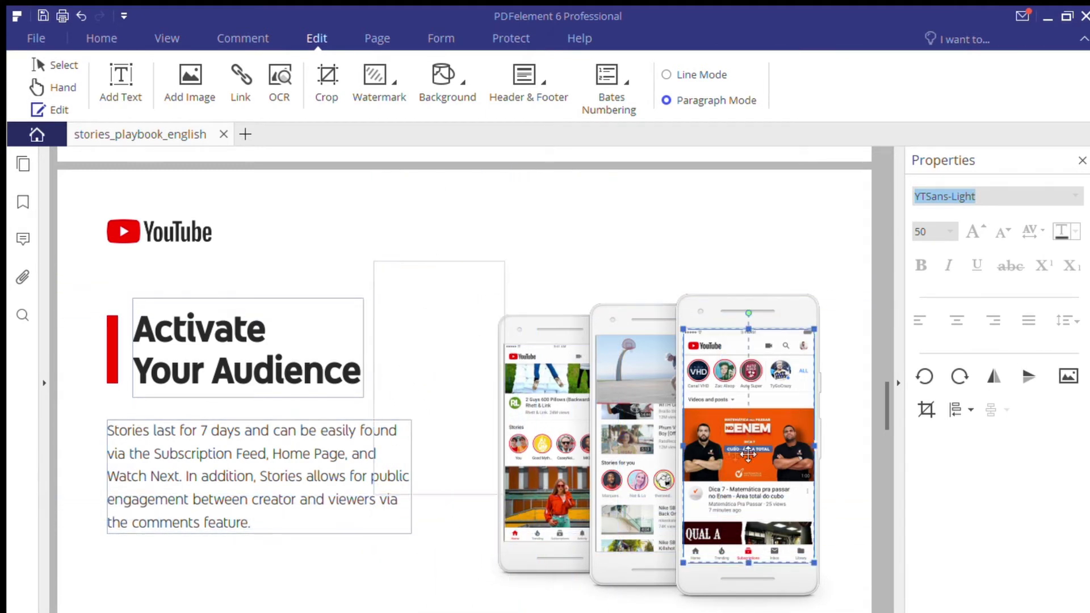
mouse_move(423, 308)
mouse_down()
mouse_move(377, 410)
mouse_move(402, 388)
mouse_up()
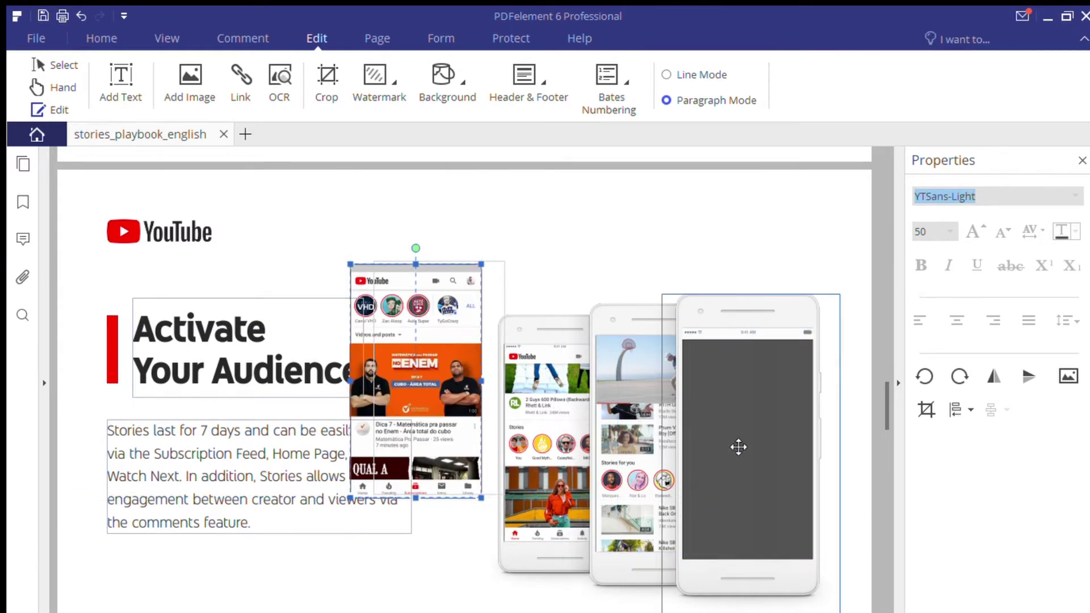
drag(738, 447, 756, 331)
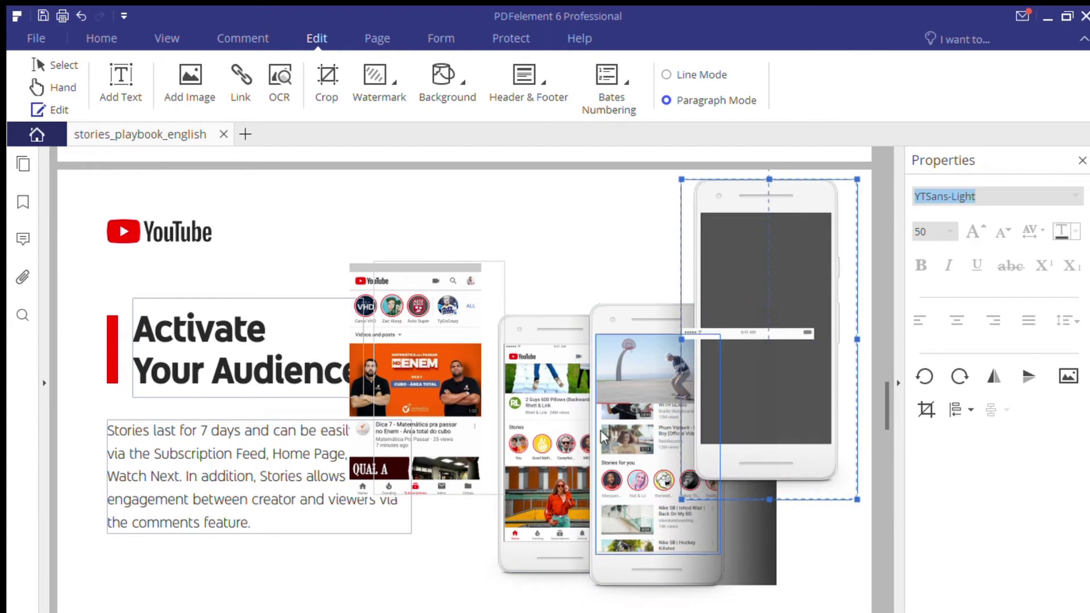
click(542, 323)
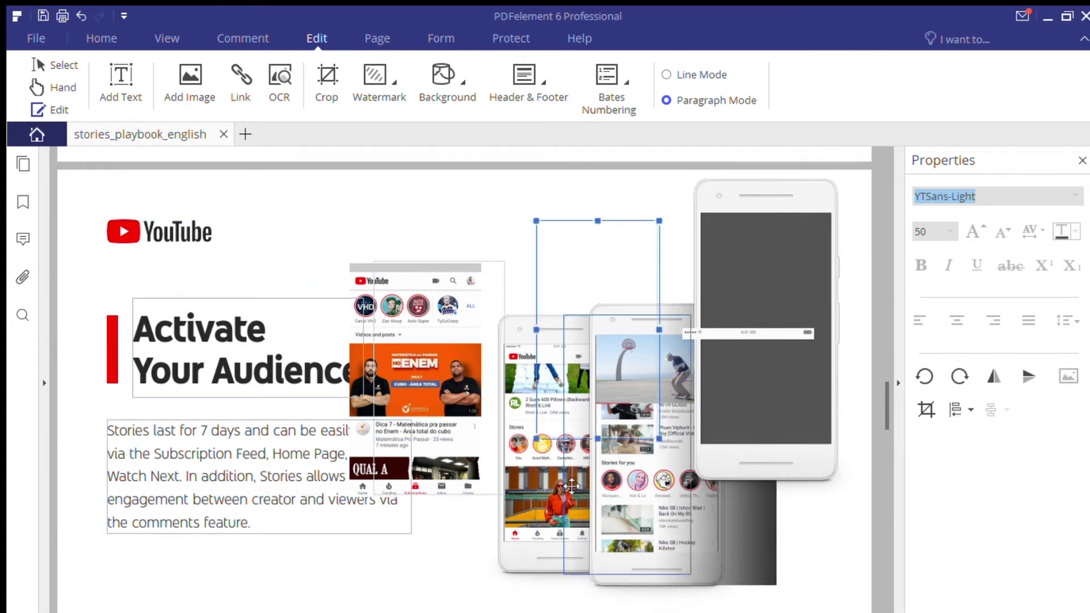
drag(571, 383, 566, 381)
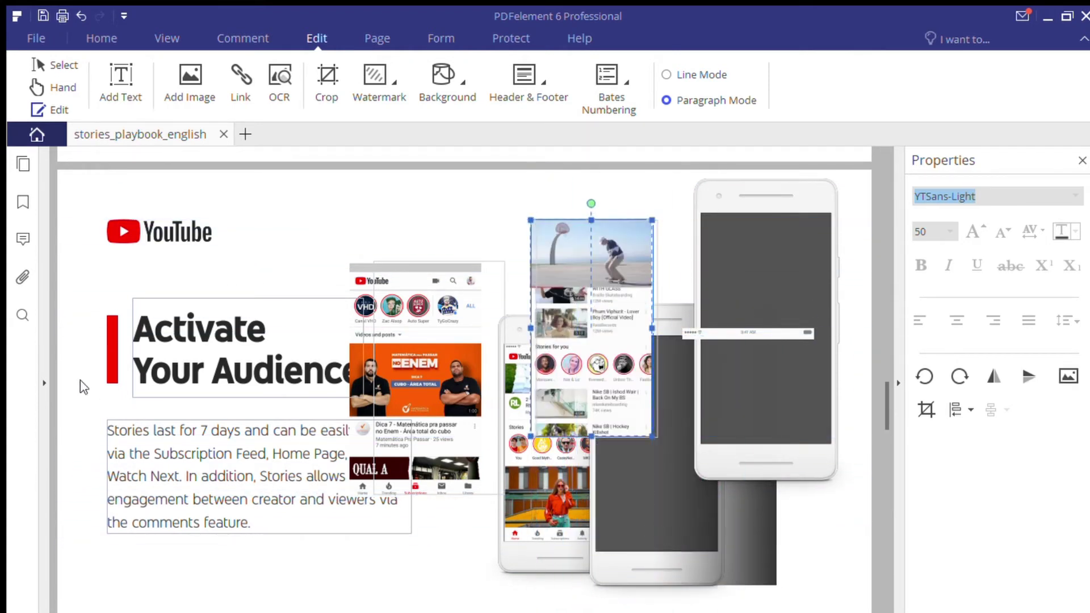
Move the YouTube logo right so it sits above the phone screenshots.
click(144, 239)
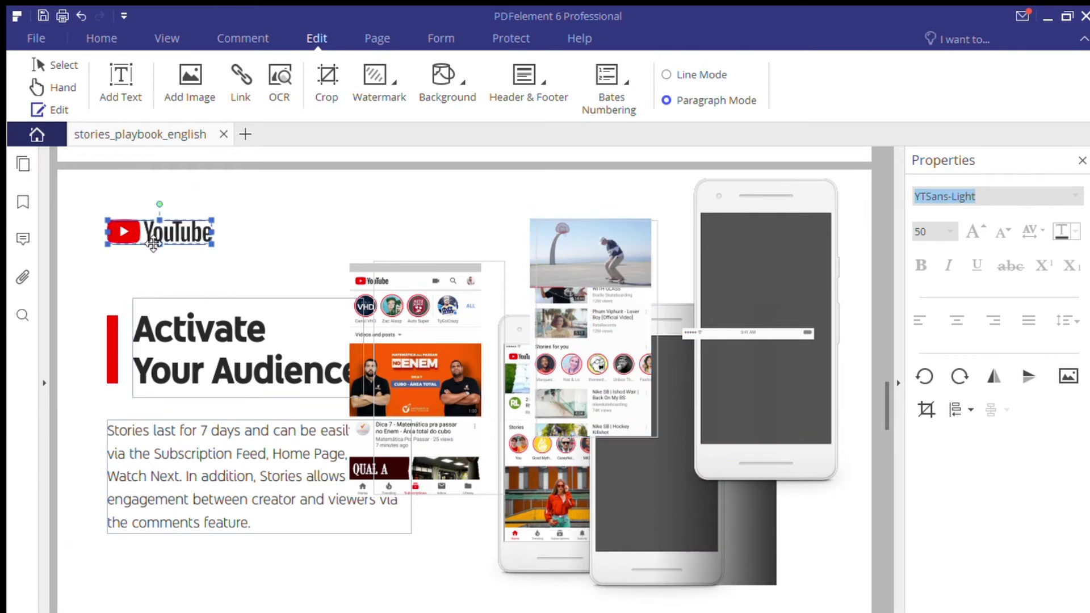
drag(153, 241, 421, 242)
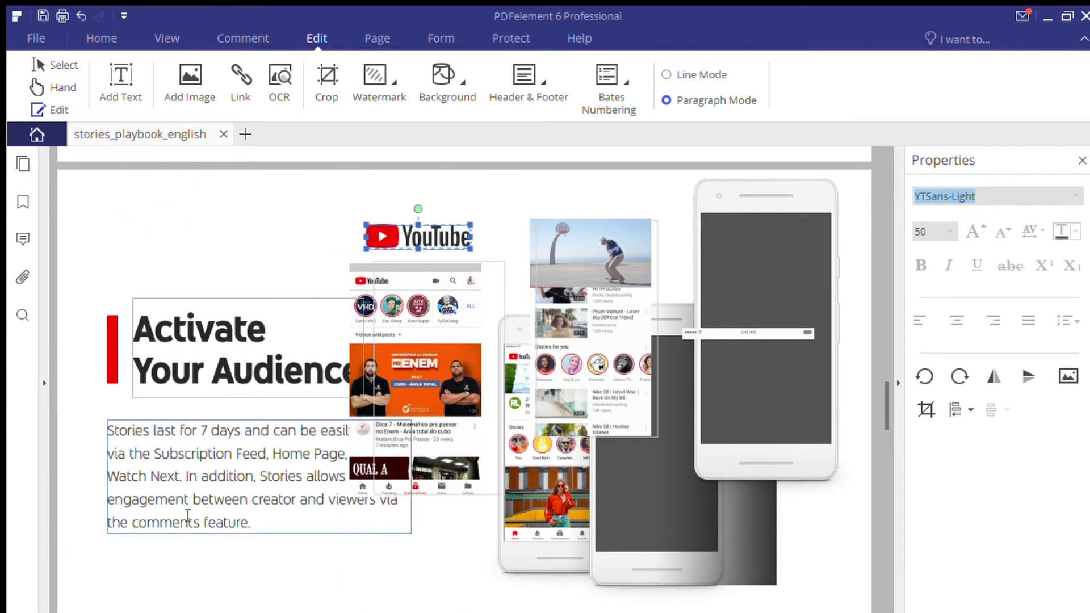
scroll(251, 558, down, 2)
scroll(253, 547, down, 5)
Place the Capture heading in the left column and Create in the middle column.
scroll(253, 547, down, 5)
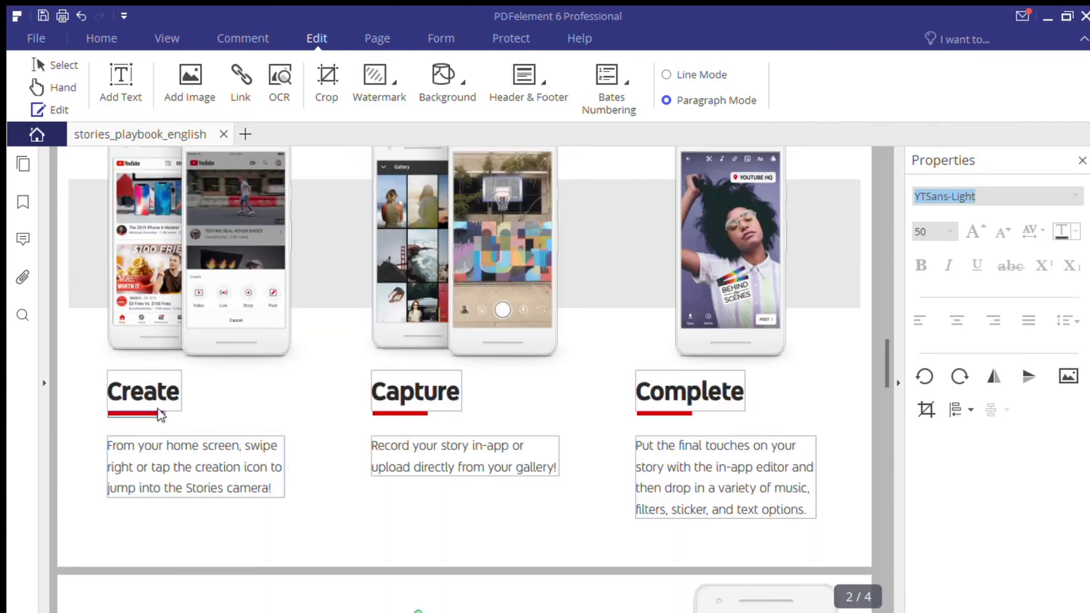
scroll(306, 545, down, 5)
scroll(305, 542, up, 4)
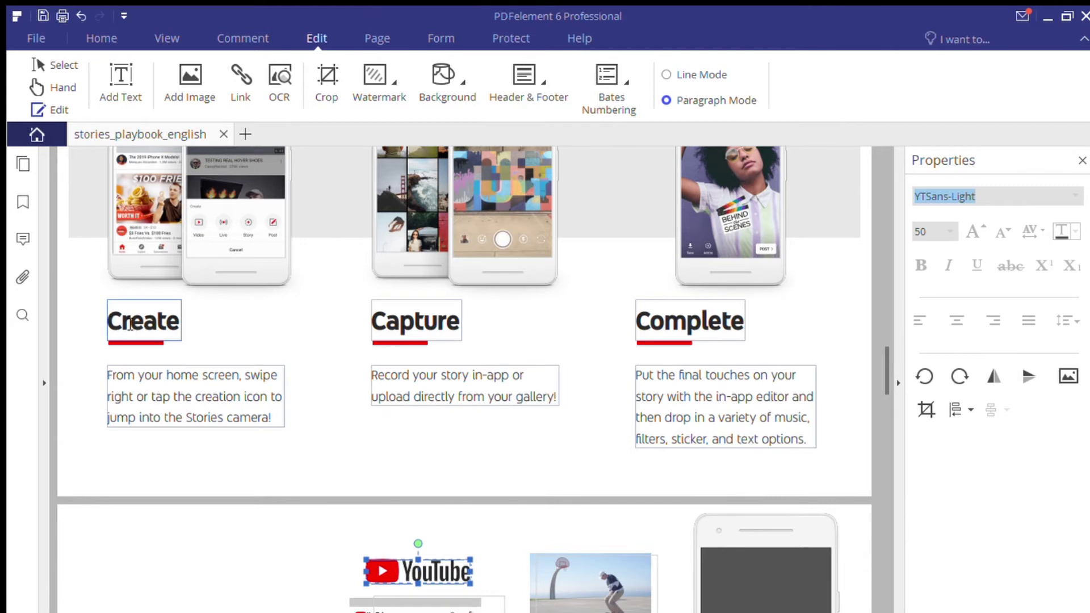
click(130, 324)
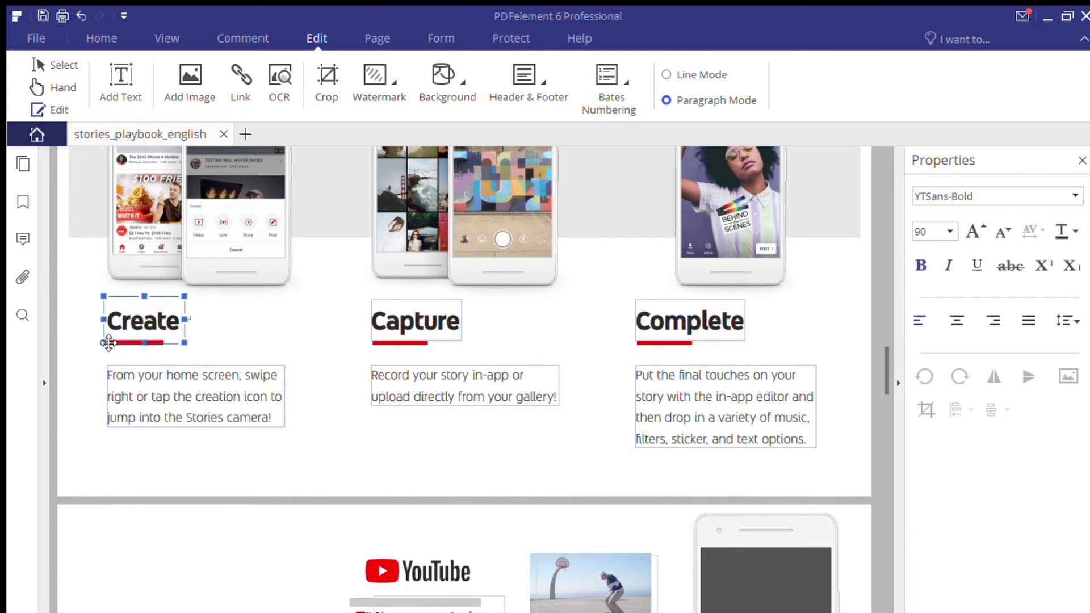
drag(108, 343, 538, 344)
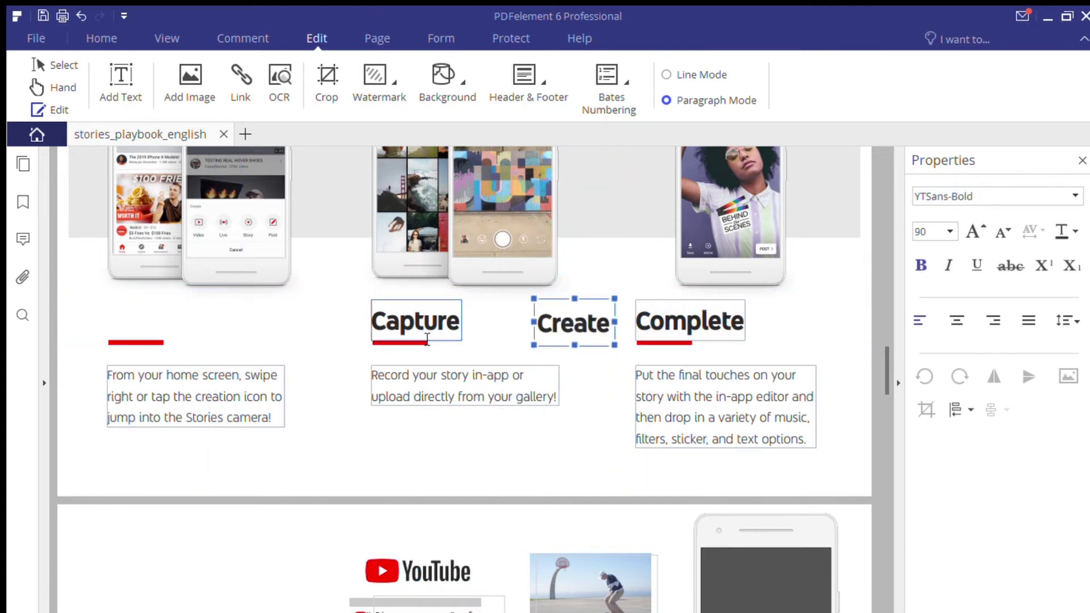
click(373, 339)
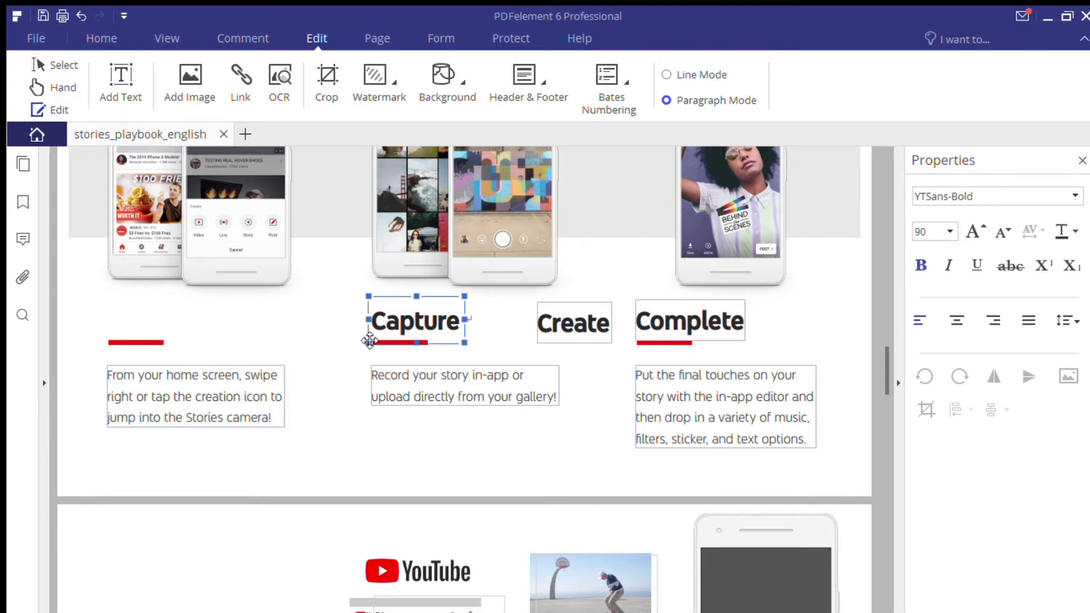
drag(365, 338, 111, 336)
click(540, 332)
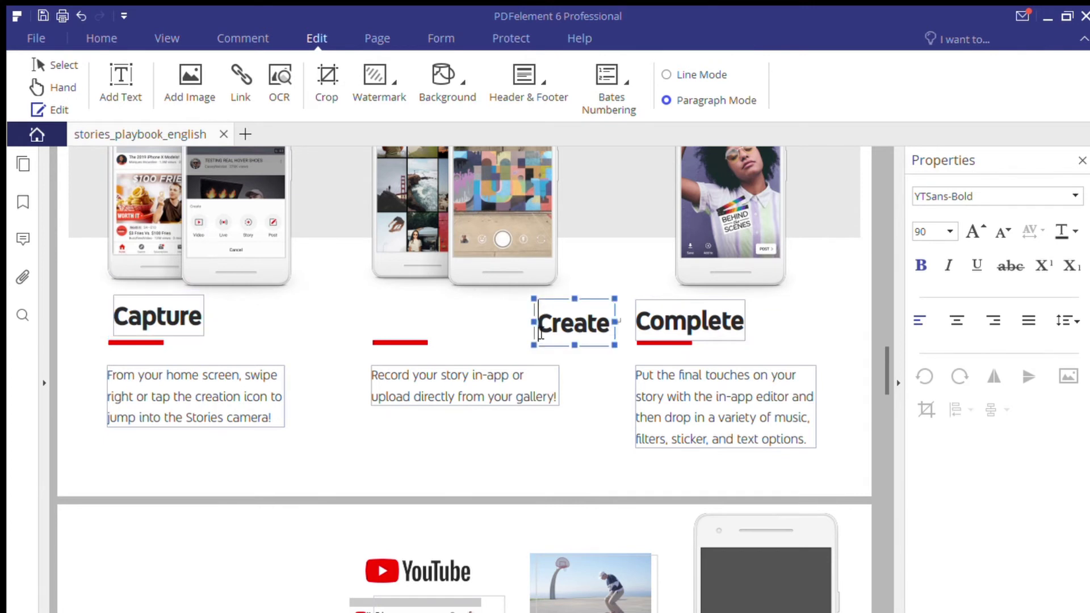
drag(539, 338, 390, 337)
click(546, 337)
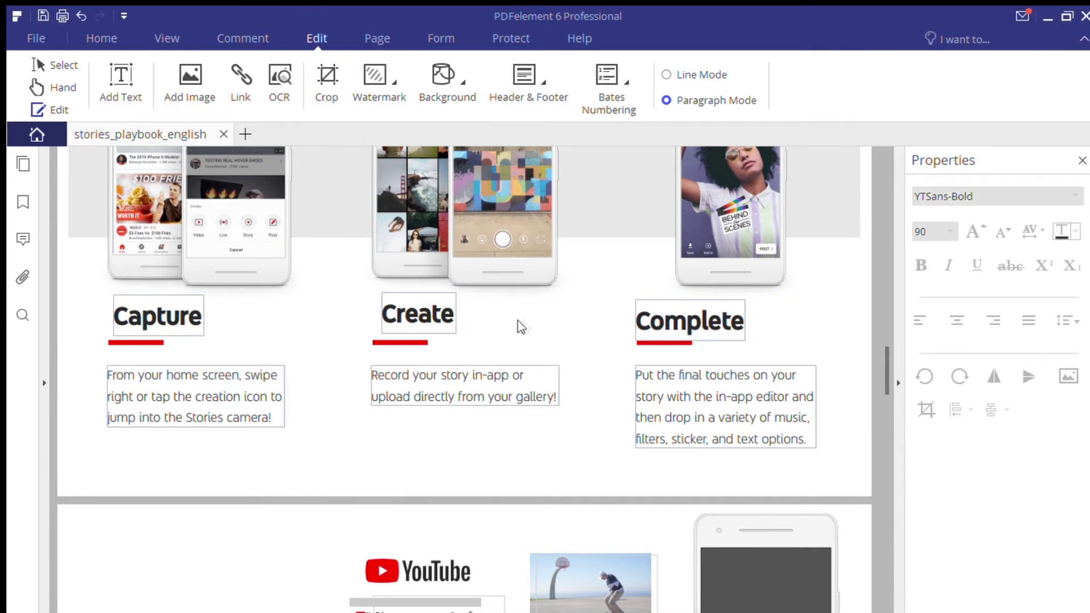
click(371, 83)
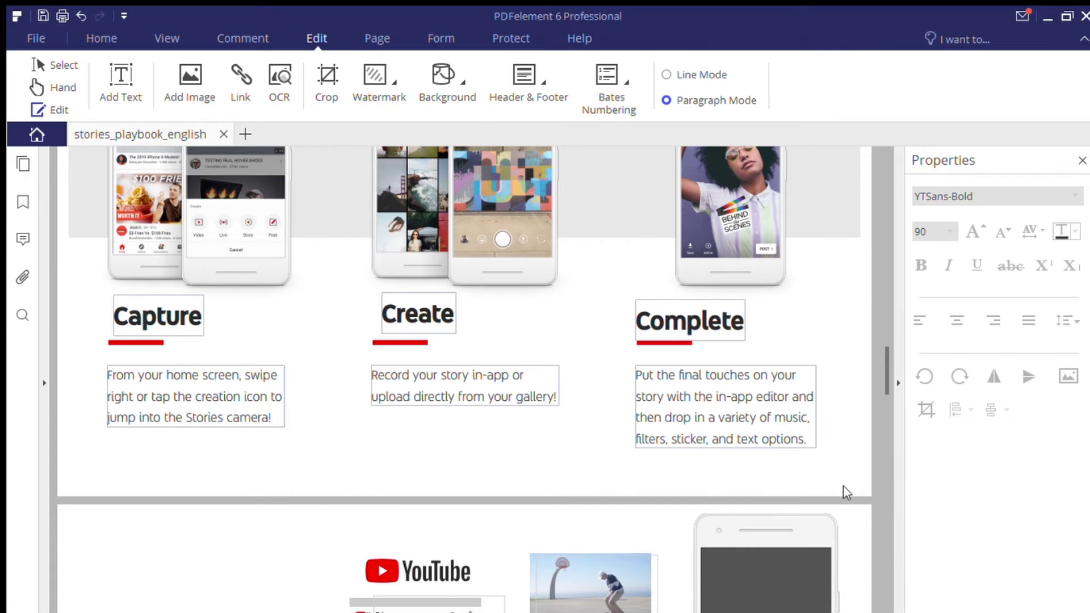
Look over the JDL-watermarked pages, then go back to the start screen.
scroll(462, 318, up, 6)
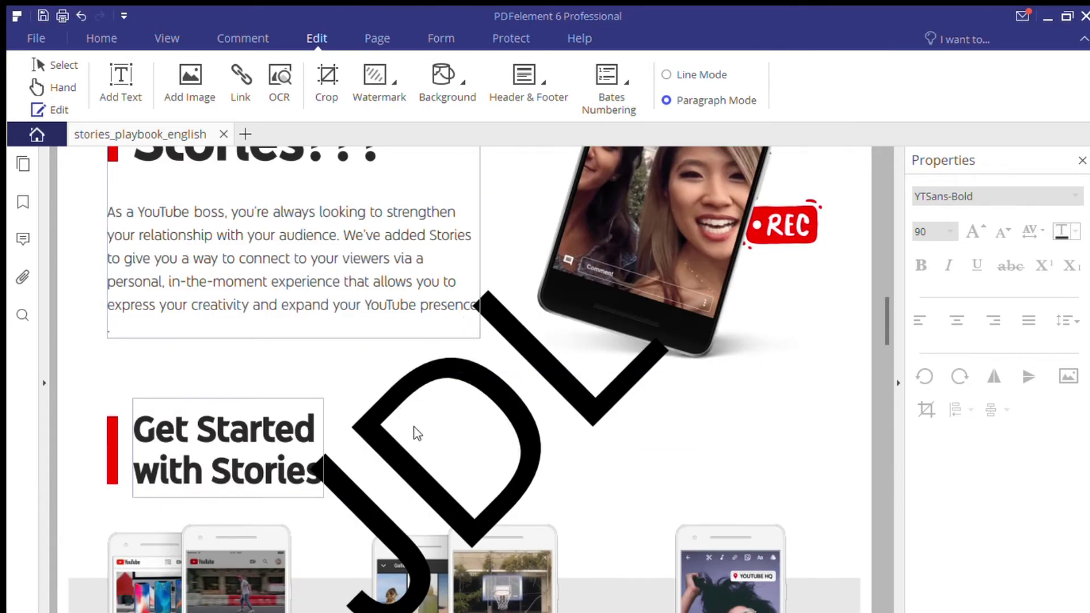
scroll(417, 433, down, 1)
click(145, 251)
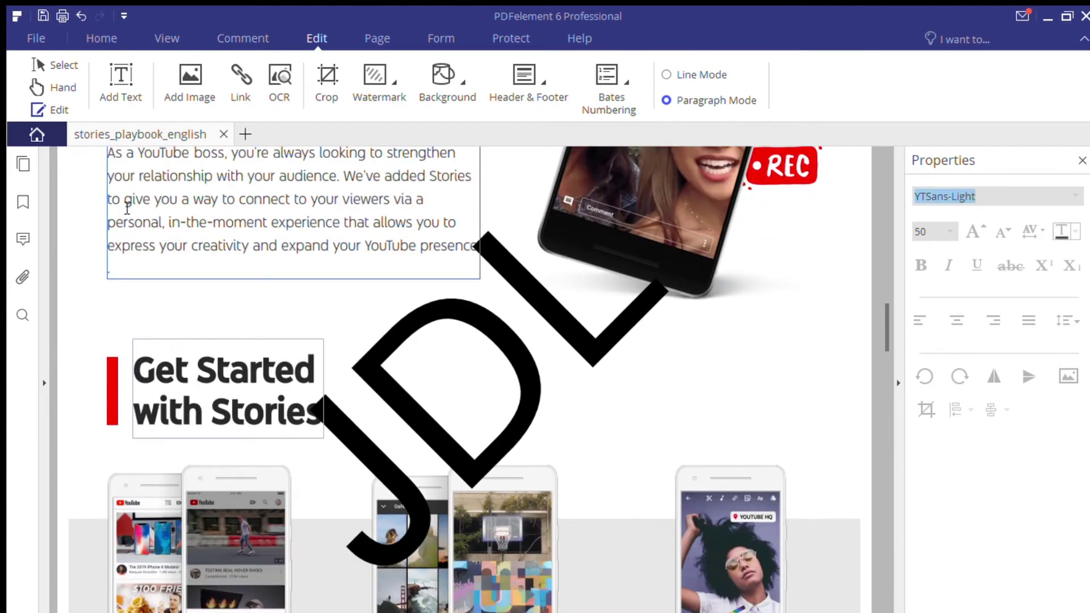
click(26, 132)
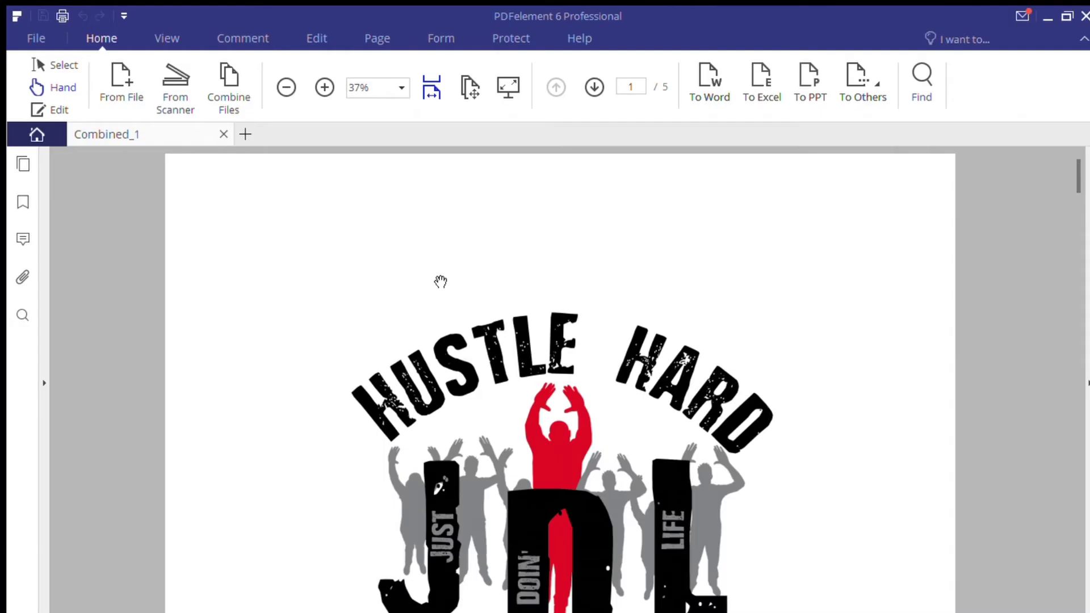
Page through the five-page Combined_1 document and return to the JDL logo page.
scroll(472, 316, down, 3)
scroll(472, 314, down, 1)
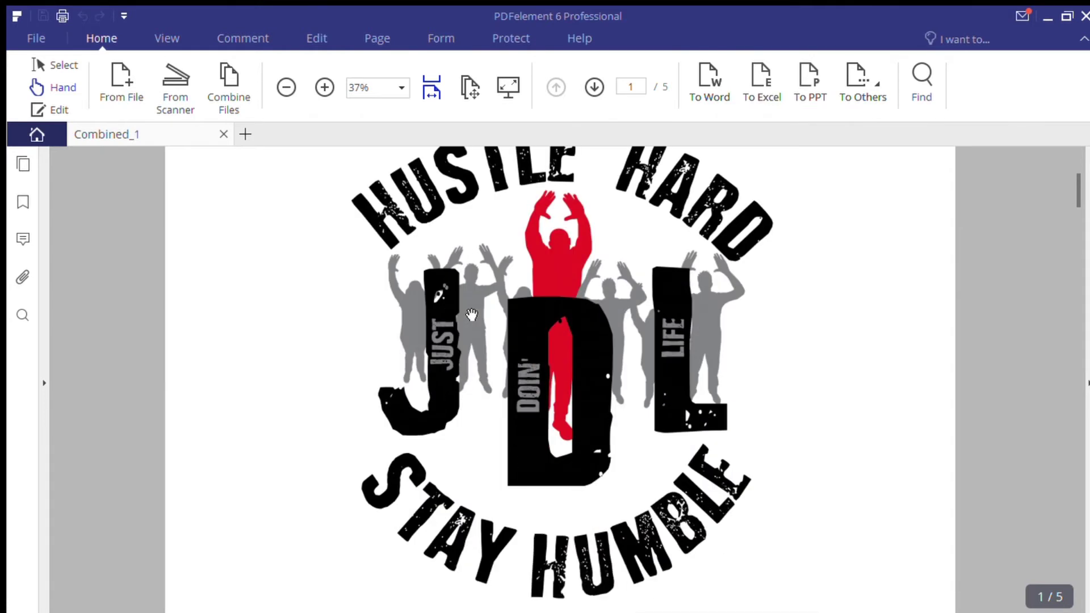
scroll(472, 313, up, 1)
scroll(471, 314, down, 5)
scroll(471, 313, down, 5)
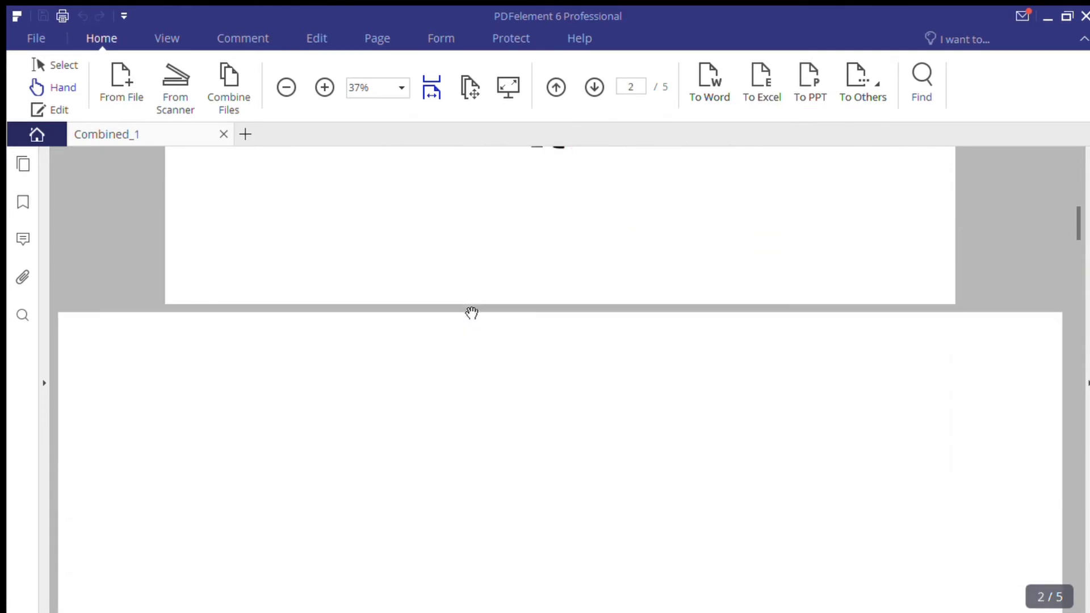
scroll(472, 312, down, 2)
scroll(472, 313, down, 2)
scroll(471, 312, down, 5)
scroll(472, 313, down, 5)
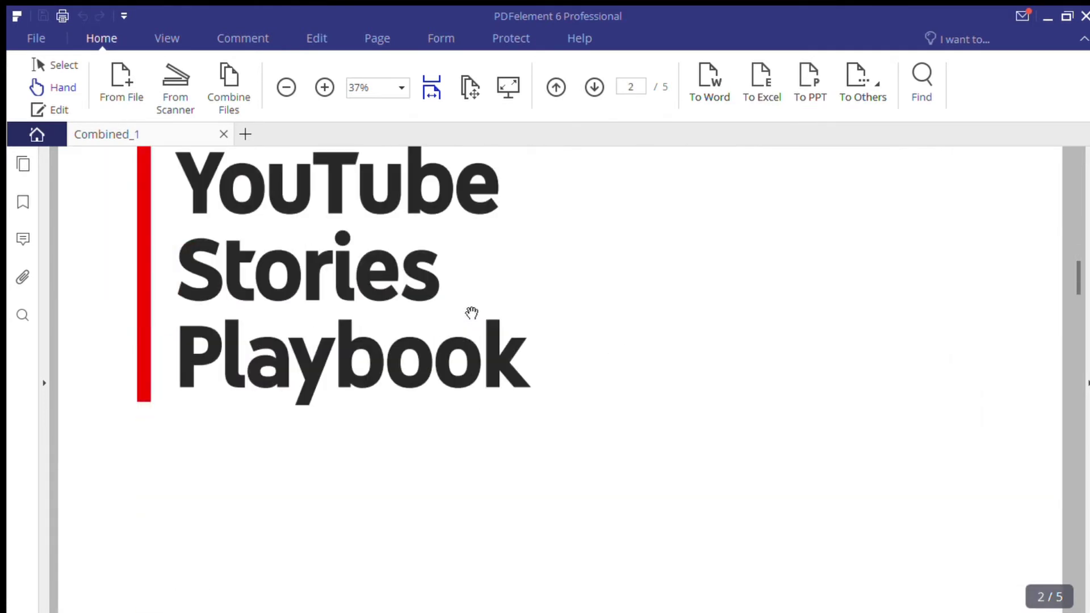
scroll(471, 312, down, 5)
scroll(471, 313, down, 5)
scroll(478, 322, down, 5)
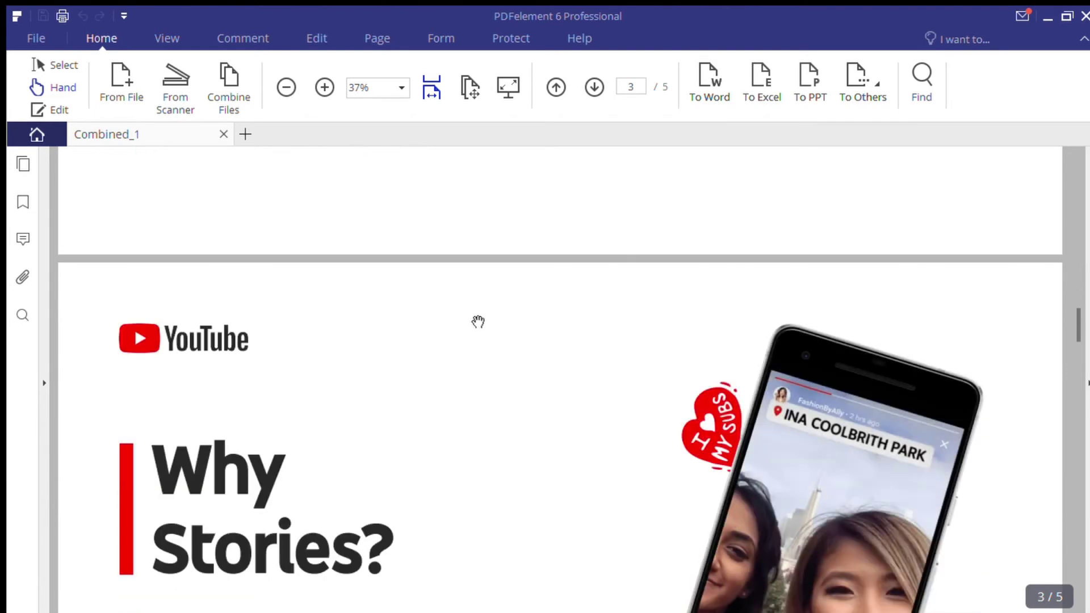
scroll(478, 321, down, 3)
scroll(478, 322, down, 3)
scroll(478, 322, down, 5)
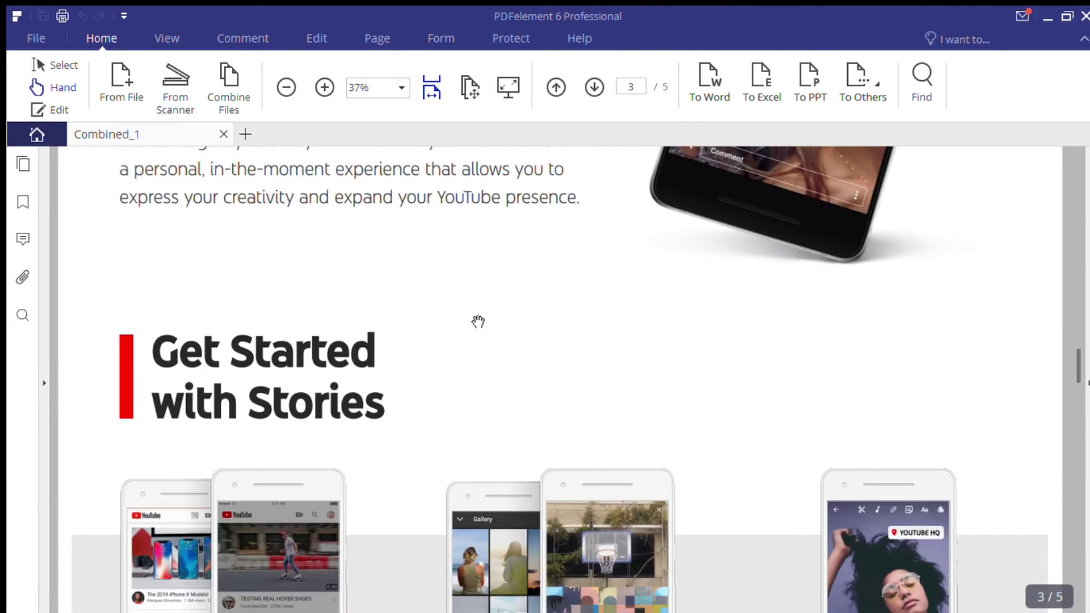
scroll(478, 322, up, 3)
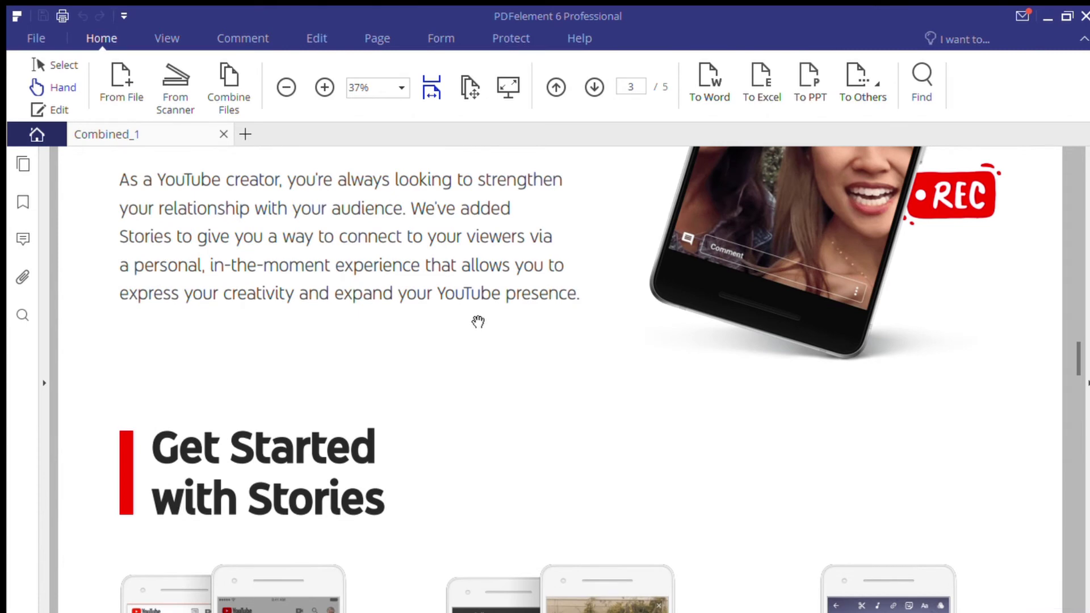
scroll(478, 321, up, 3)
scroll(477, 322, up, 5)
scroll(478, 322, up, 5)
scroll(478, 322, up, 5)
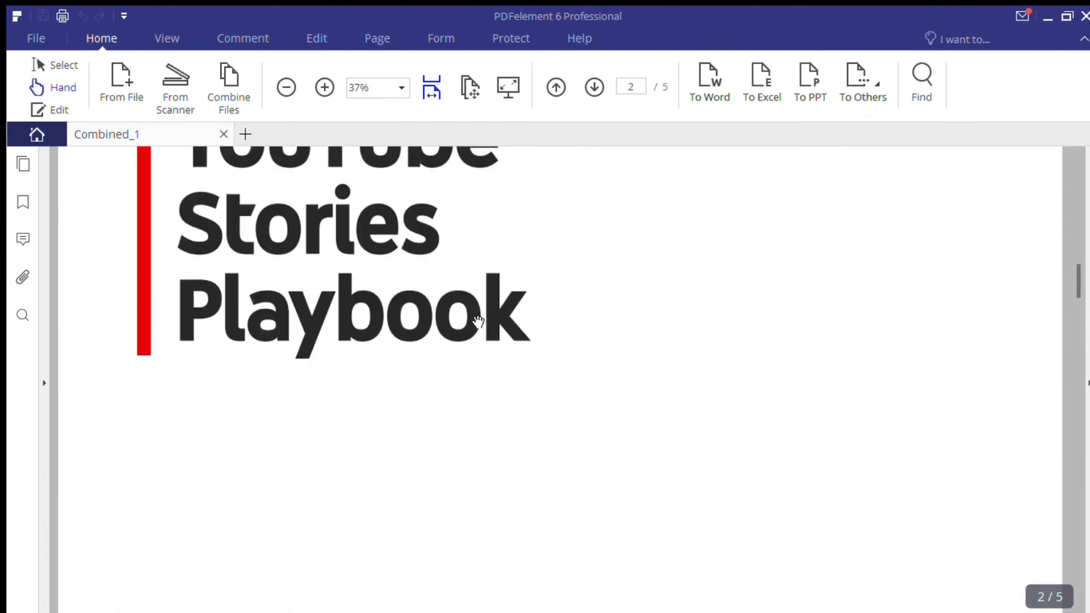
scroll(478, 322, up, 5)
scroll(478, 322, up, 5)
scroll(477, 322, up, 5)
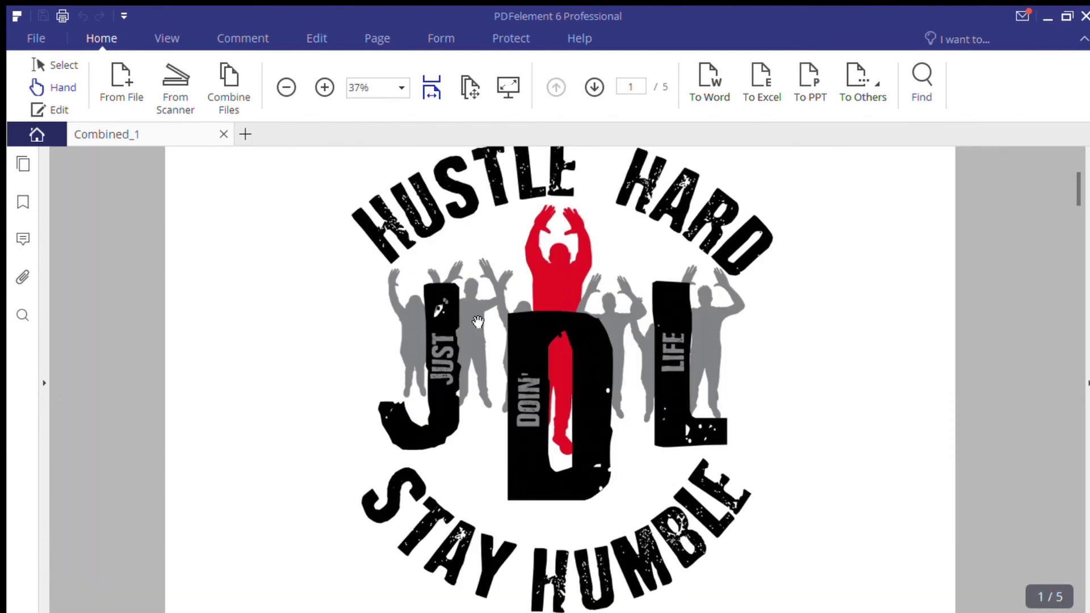
scroll(478, 322, down, 3)
scroll(478, 321, up, 5)
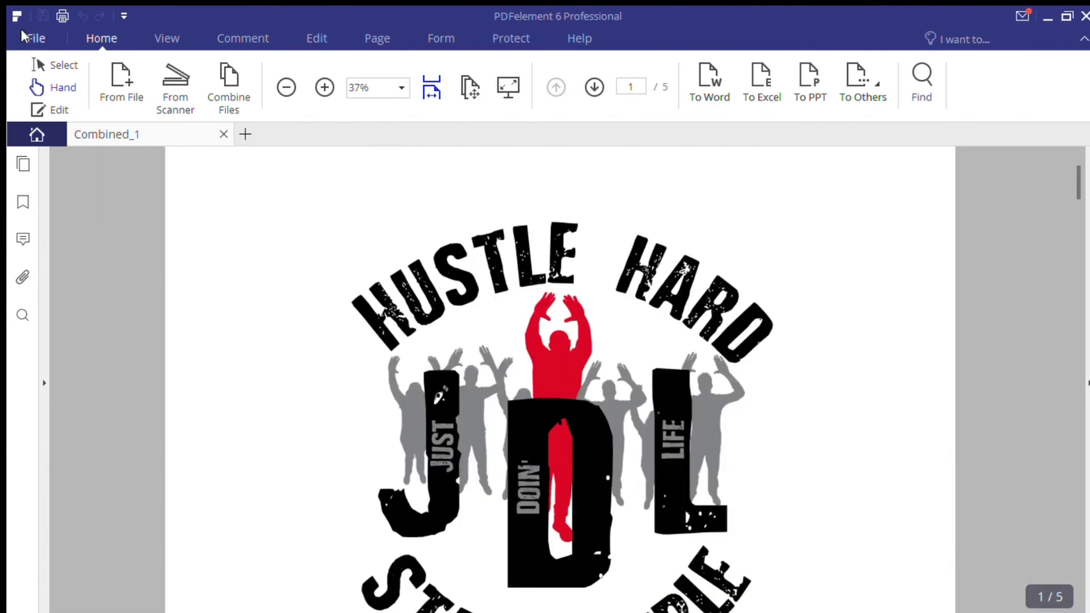
Leave Combined_1 for the start screen listing today's recent files.
click(37, 132)
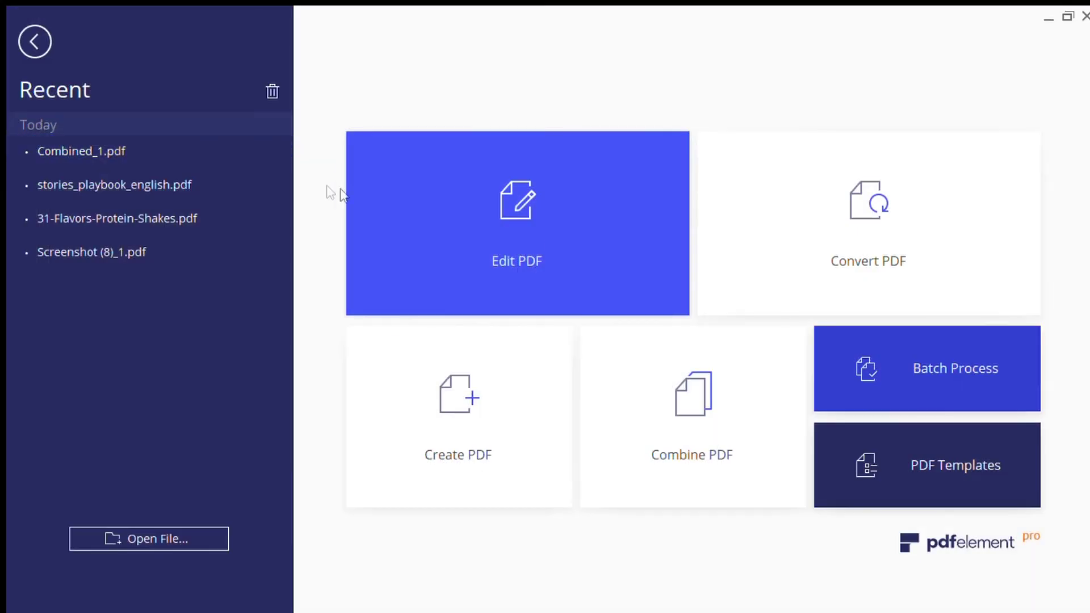